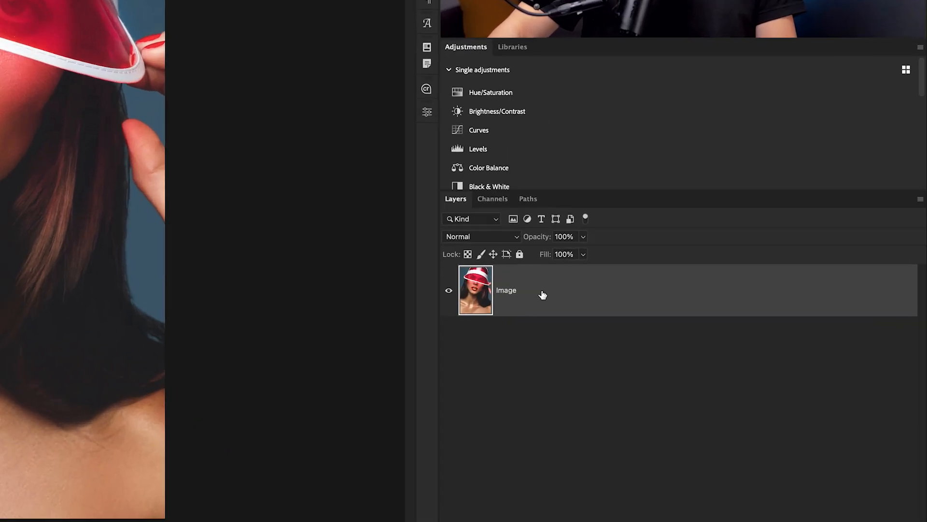
Convert the Image layer to a smart object and open the Camera Raw Filter on it.
right_click(691, 359)
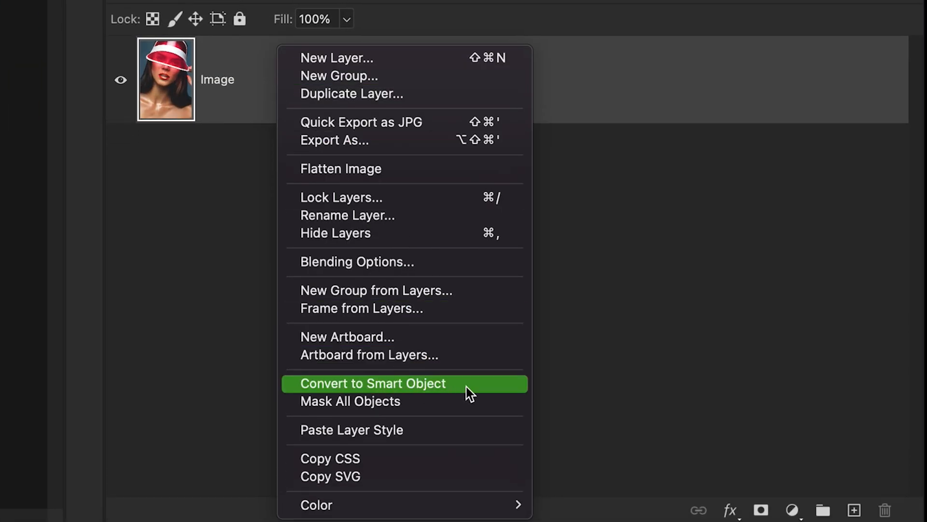
left_click(465, 387)
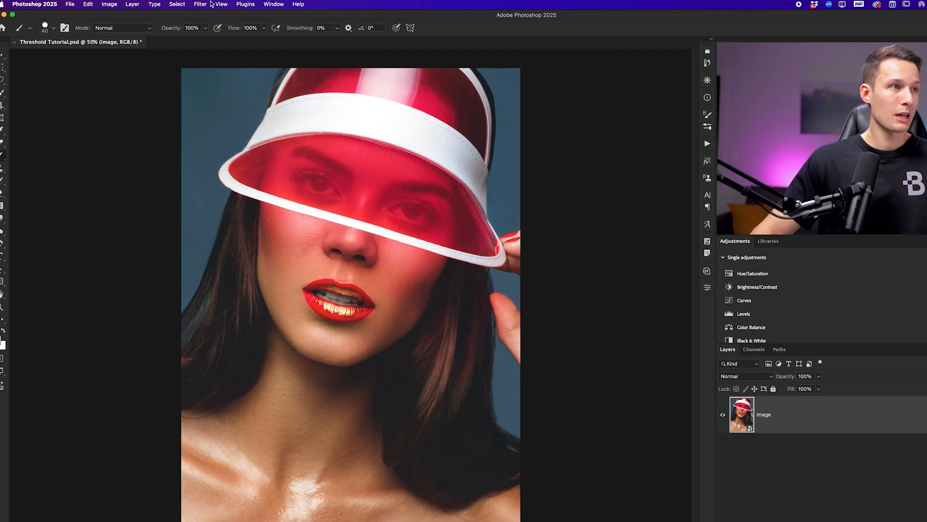
left_click(181, 4)
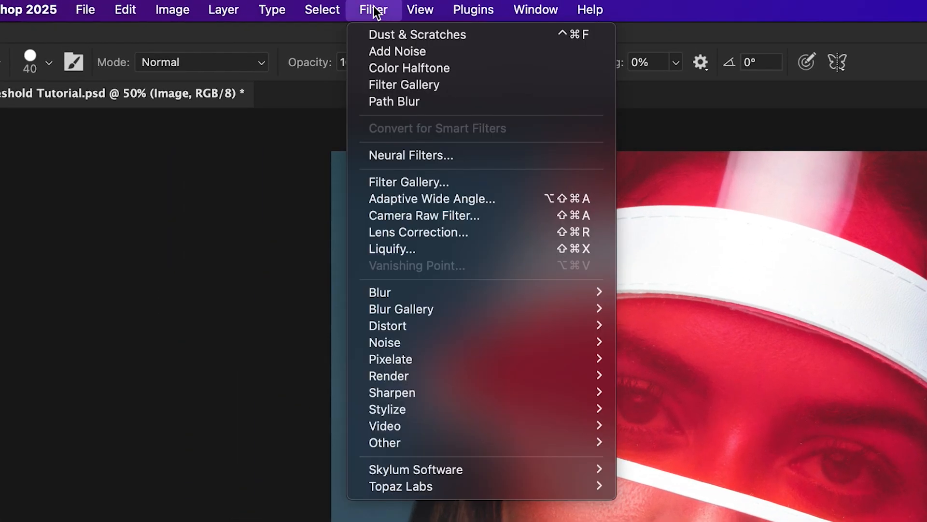
left_click(462, 220)
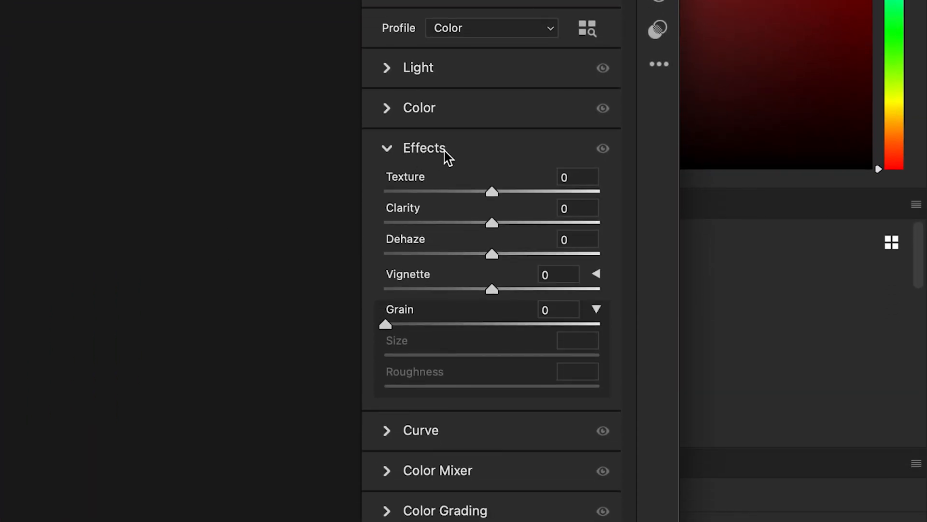
Add film grain with the amount at 100, size at 41 and roughness at 51, and apply the filter.
left_click_drag(389, 328, 776, 254)
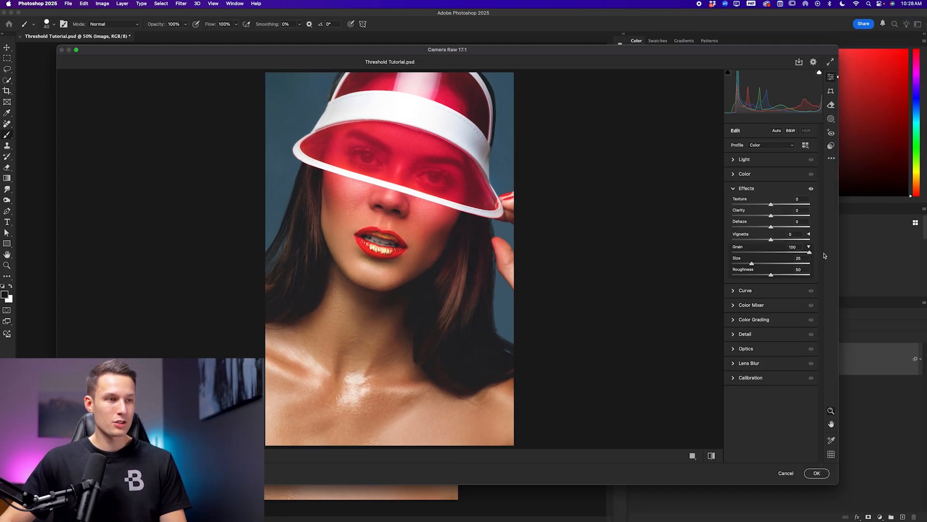
left_click(450, 236)
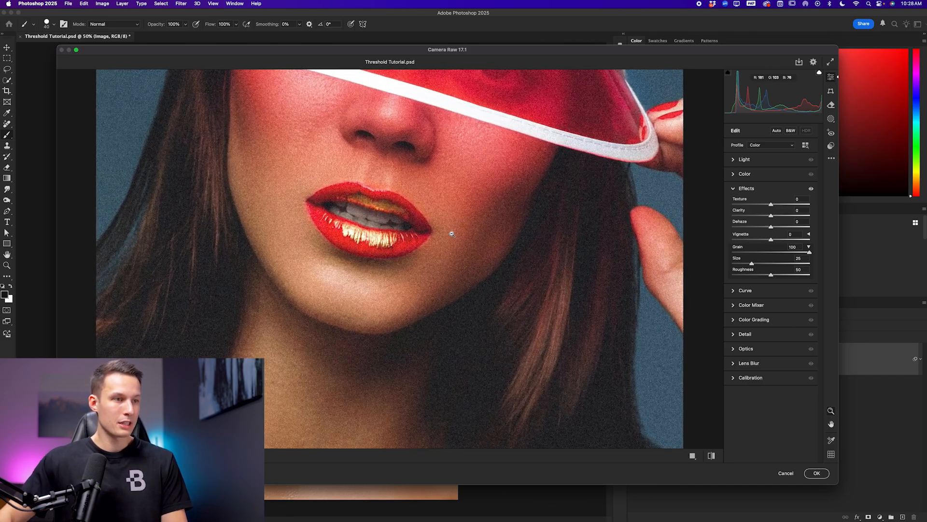
scroll(452, 234, "up", 3)
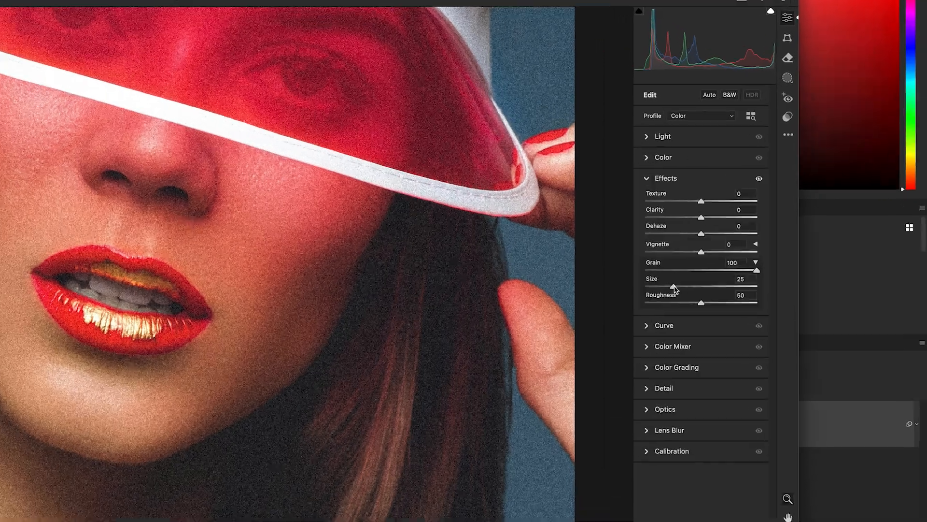
left_click_drag(752, 263, 772, 264)
mouse_move(512, 385)
left_mouse_down()
mouse_move(519, 394)
mouse_move(559, 389)
mouse_move(504, 390)
left_mouse_up()
left_click_drag(491, 356, 473, 356)
left_click_drag(508, 386, 495, 386)
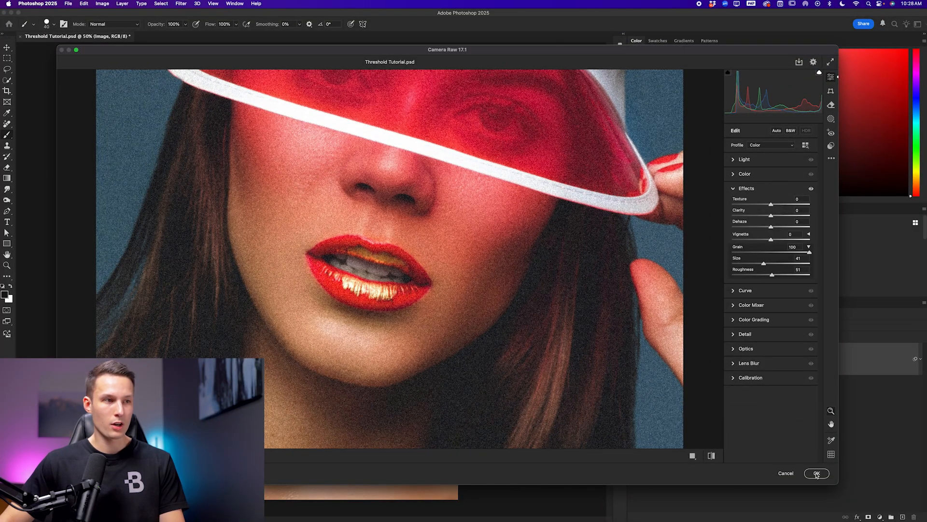
key("Return")
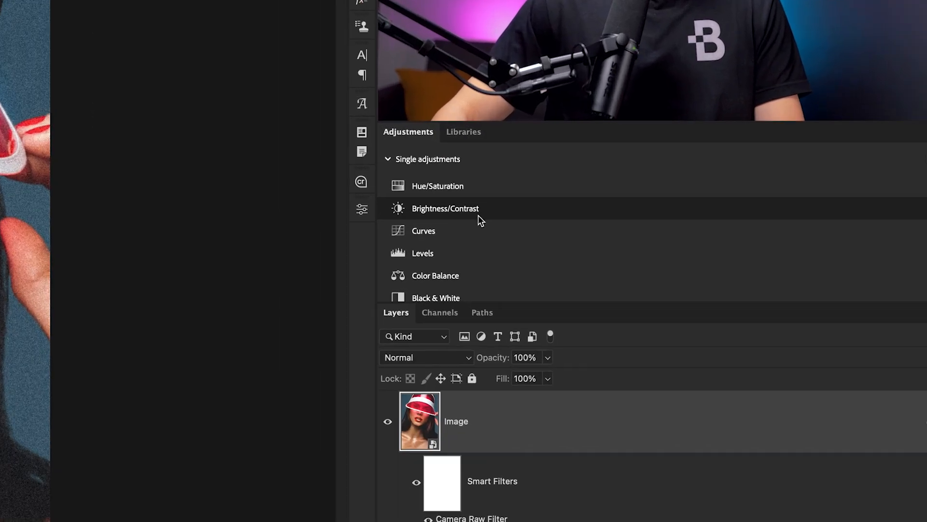
Add a Threshold adjustment layer above the Image layer and set its threshold level to 90.
scroll(478, 216, "down", 10)
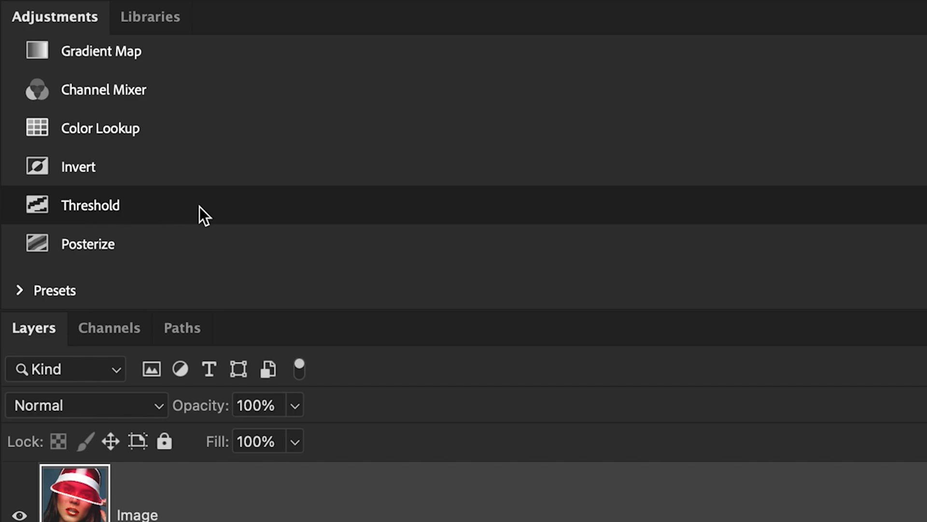
left_click(199, 206)
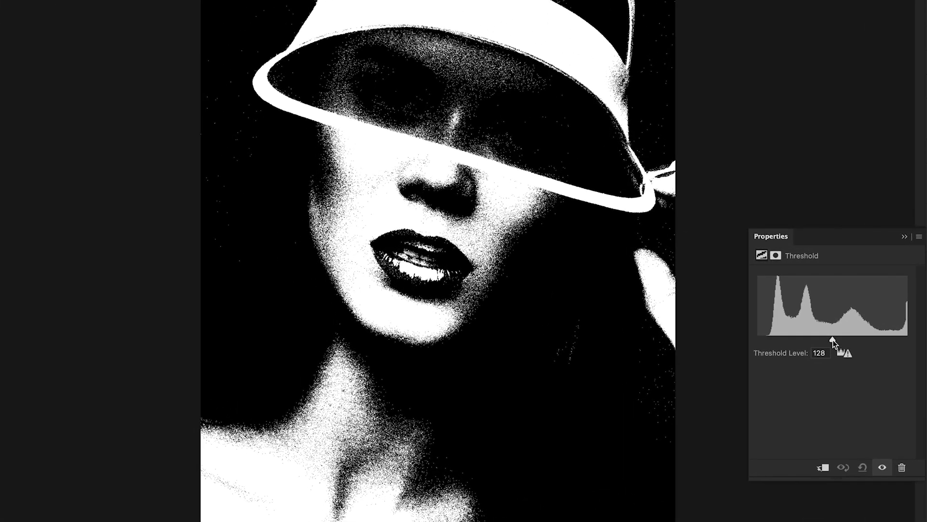
left_click_drag(622, 317, 586, 317)
left_click_drag(781, 340, 787, 340)
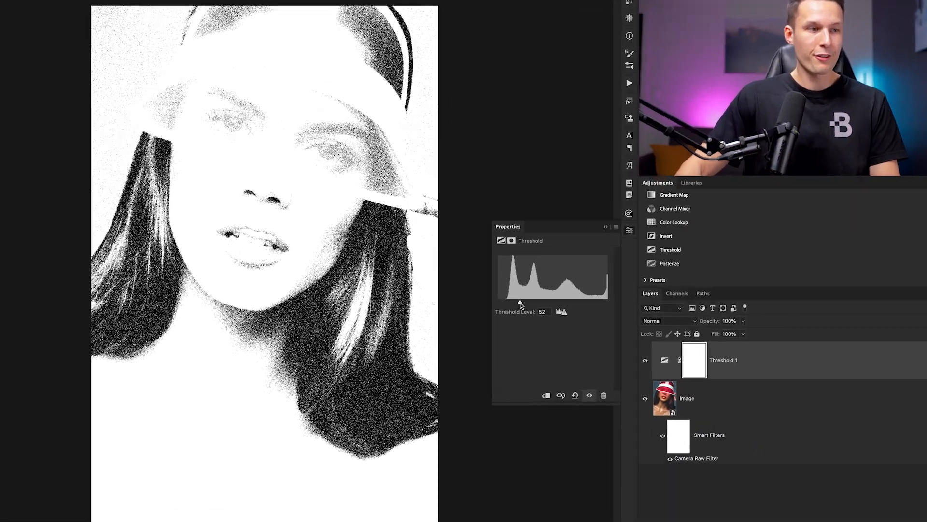
left_click_drag(528, 310, 526, 310)
left_click_drag(445, 228, 358, 227)
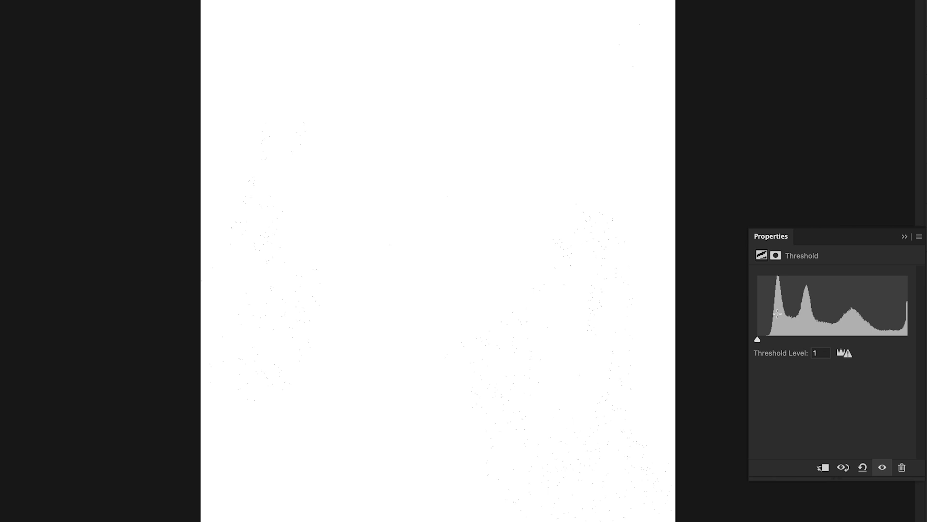
left_click_drag(760, 338, 821, 339)
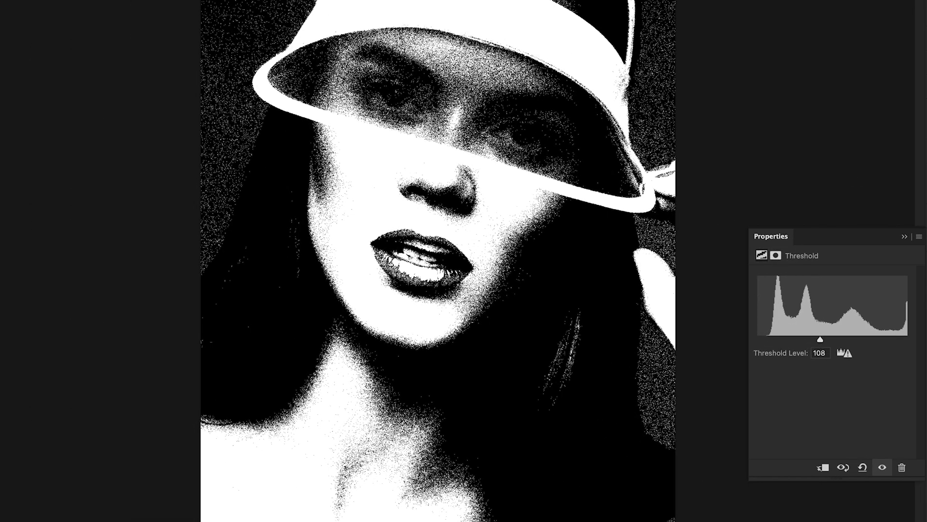
left_click_drag(820, 343, 809, 339)
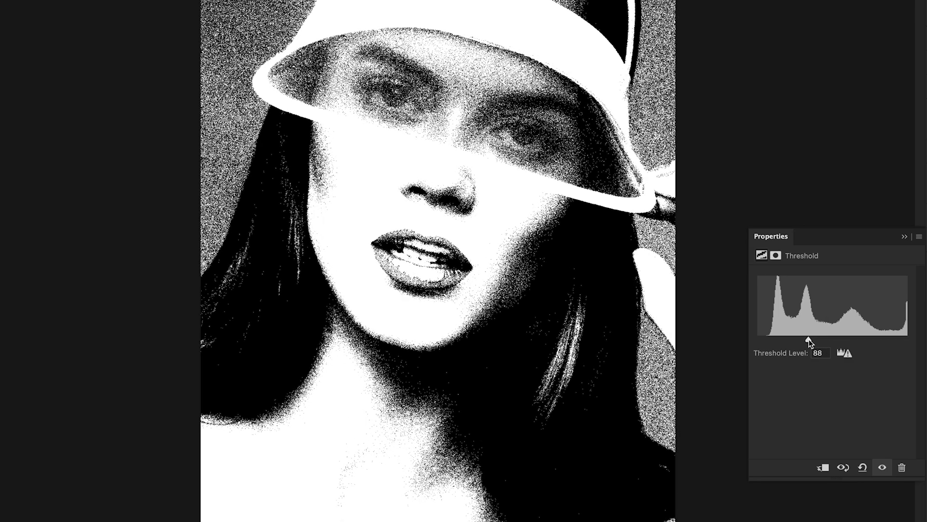
left_click_drag(809, 340, 811, 339)
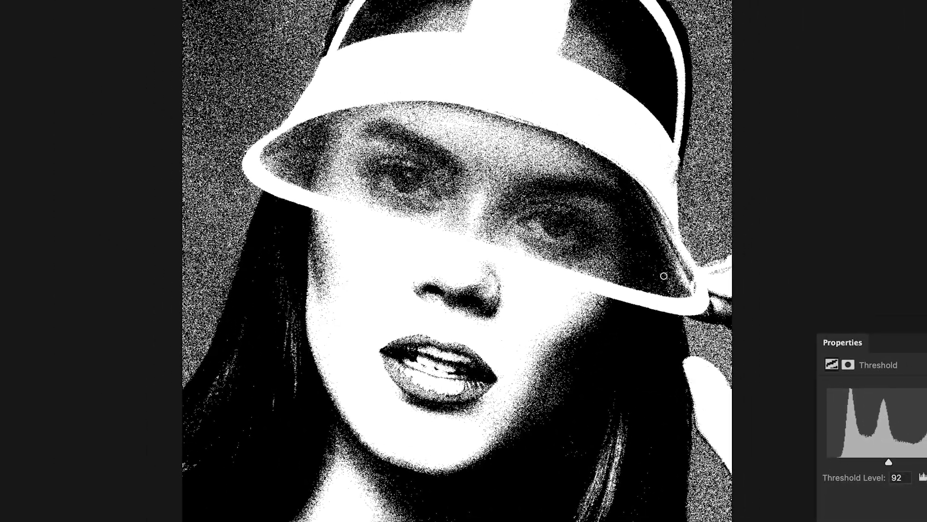
left_click_drag(889, 464, 887, 464)
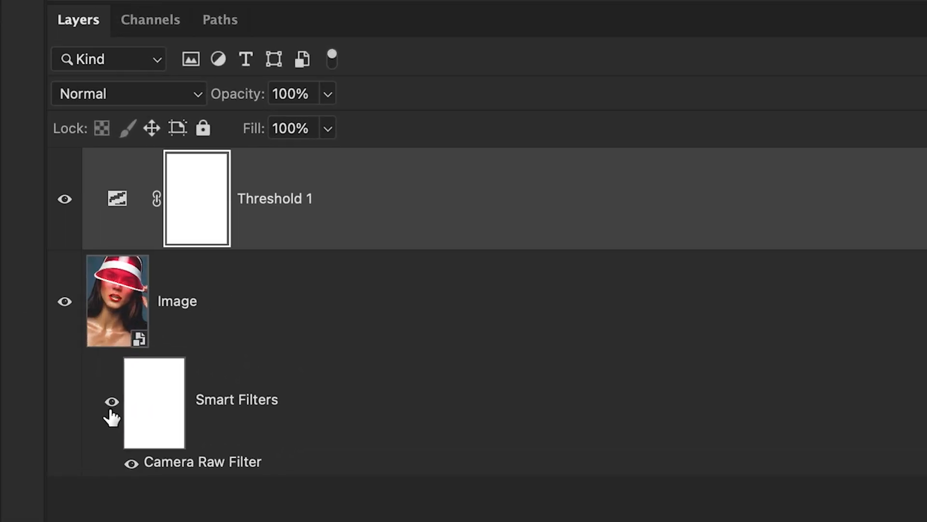
Hide and show the Image layer's smart filters to compare the threshold effect without and with grain.
left_click(648, 423)
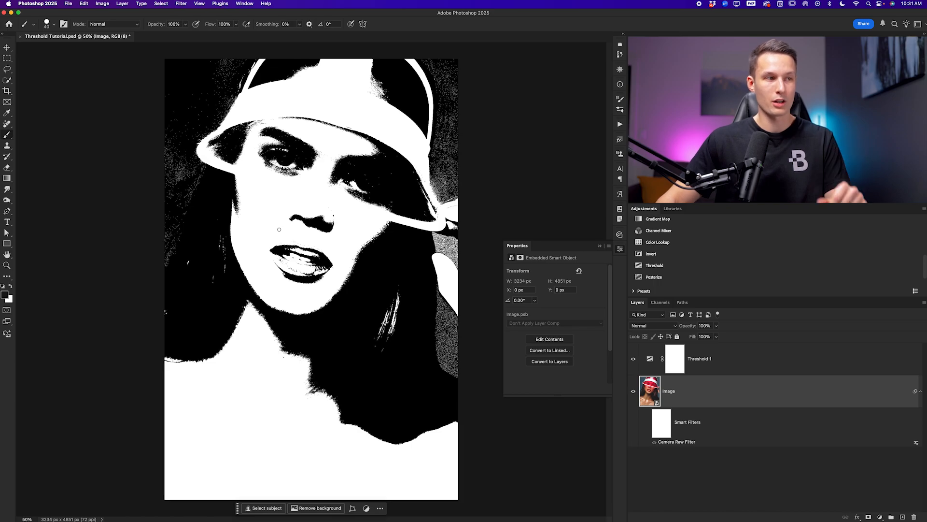
left_click(649, 422)
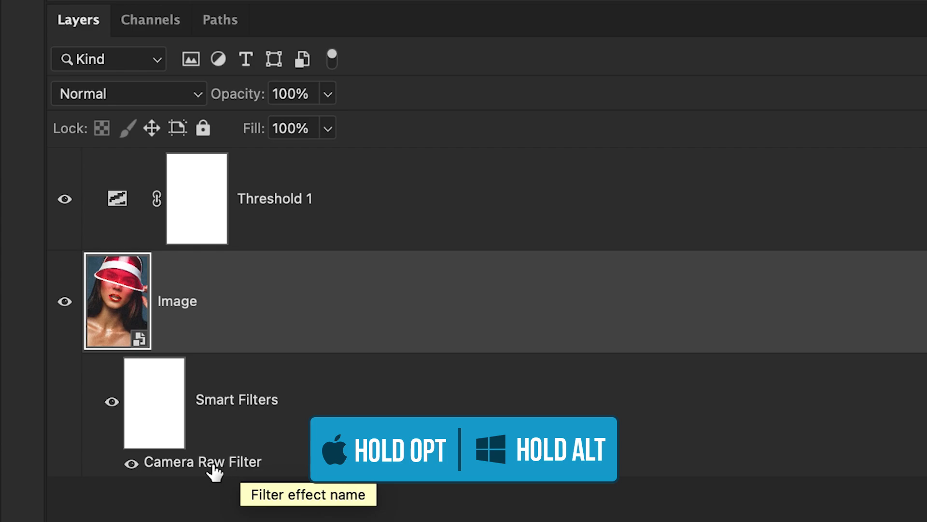
Duplicate the Image layer's Camera Raw smart filter twice, and raise the threshold level of Threshold 1 slightly.
left_click_drag(202, 470, 197, 449)
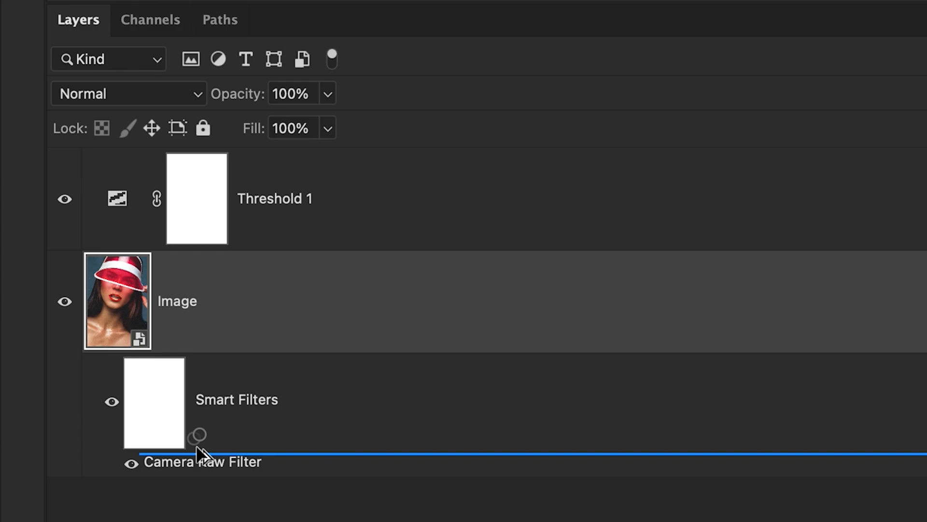
left_click_drag(196, 445, 196, 445)
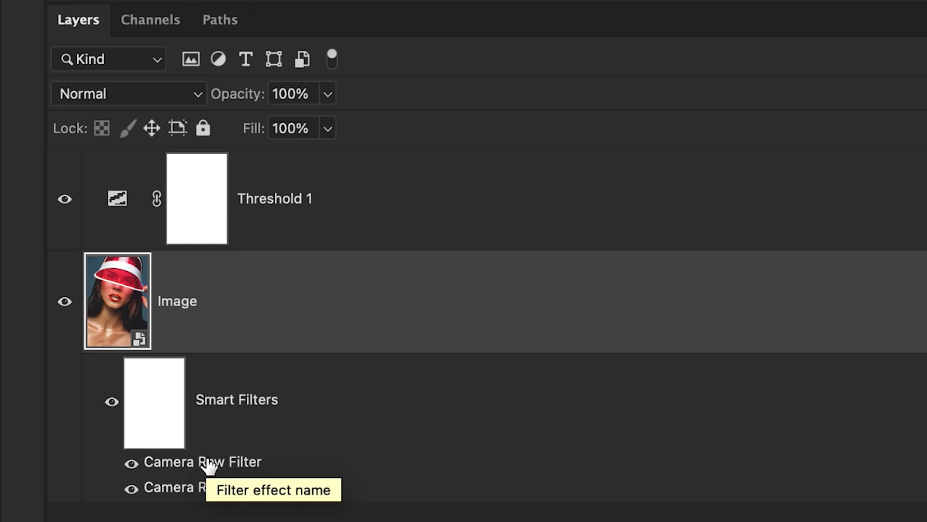
left_click_drag(206, 463, 206, 443)
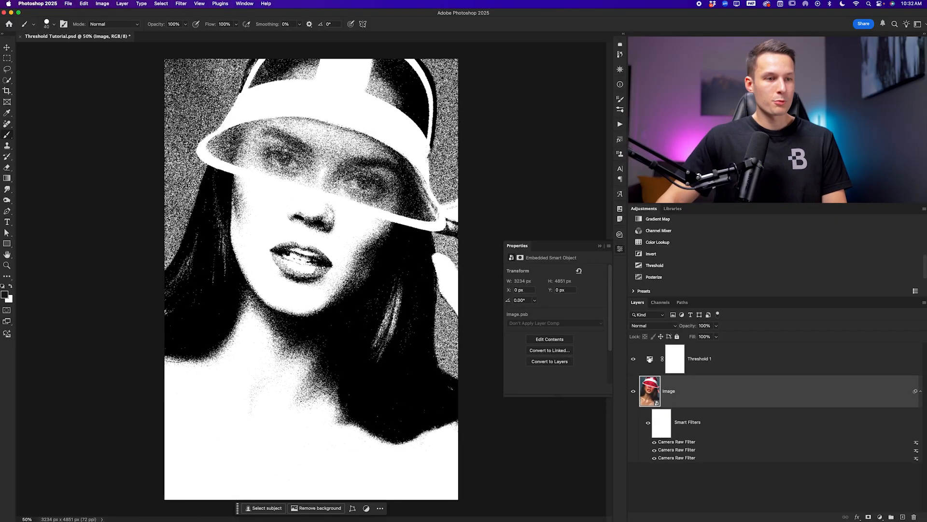
left_click(650, 359)
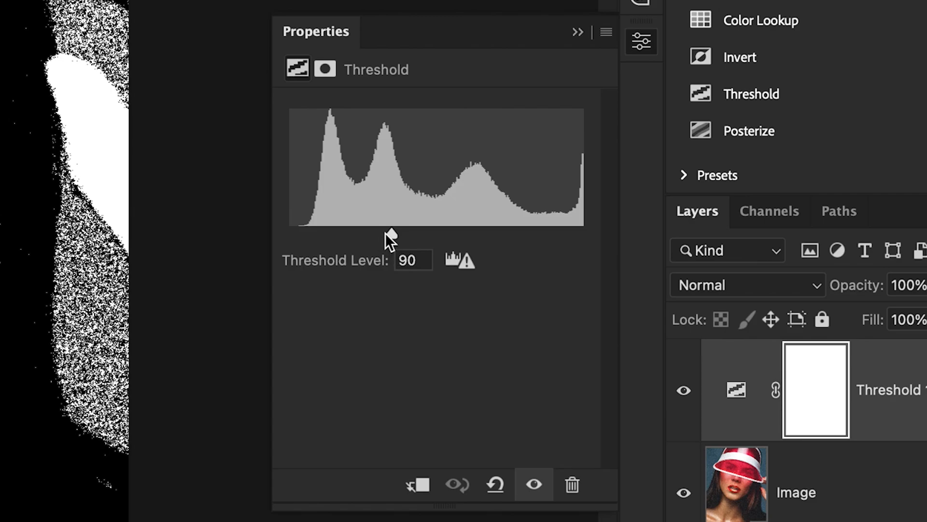
mouse_move(385, 233)
left_mouse_down()
mouse_move(375, 232)
mouse_move(411, 231)
mouse_move(400, 228)
left_mouse_up()
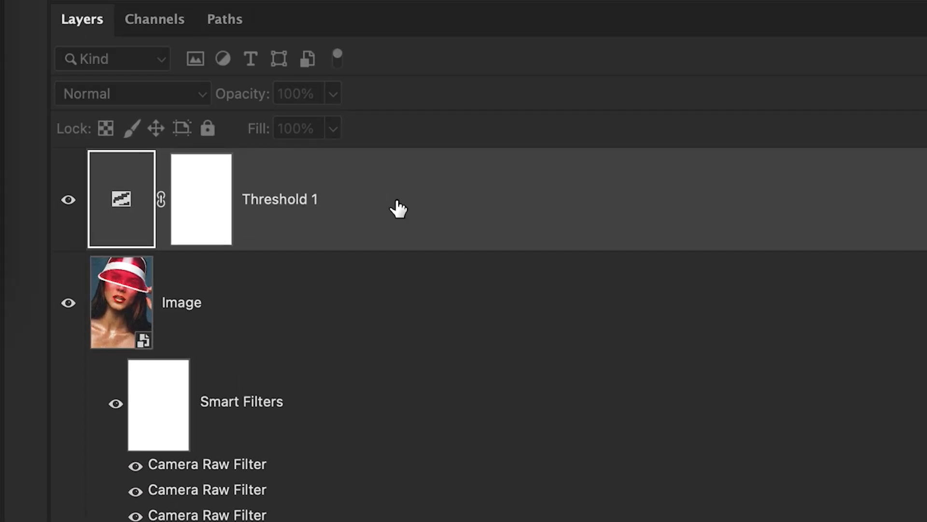
In Threshold 1's Blend If options, split the underlying layer's black slider, with the upper half at 142 and the lower half slightly above 9.
double_click(398, 208)
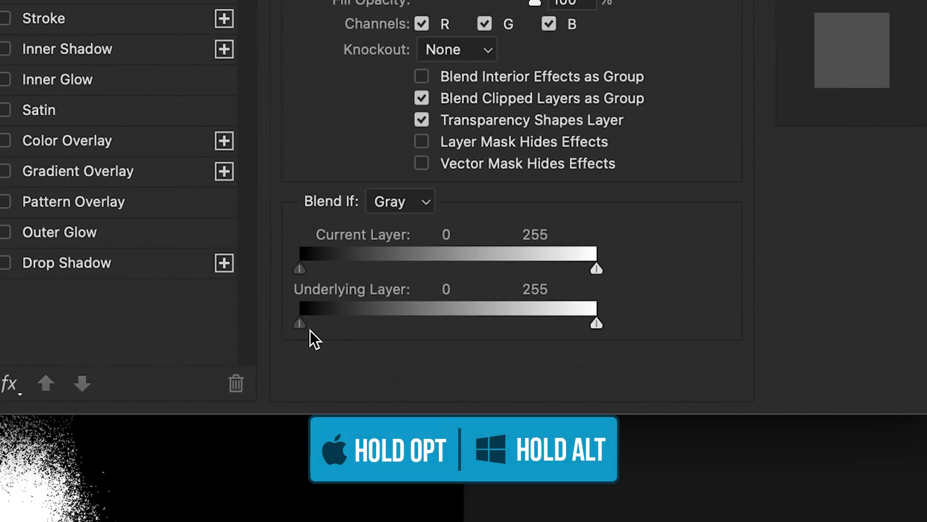
left_click_drag(300, 322, 311, 323)
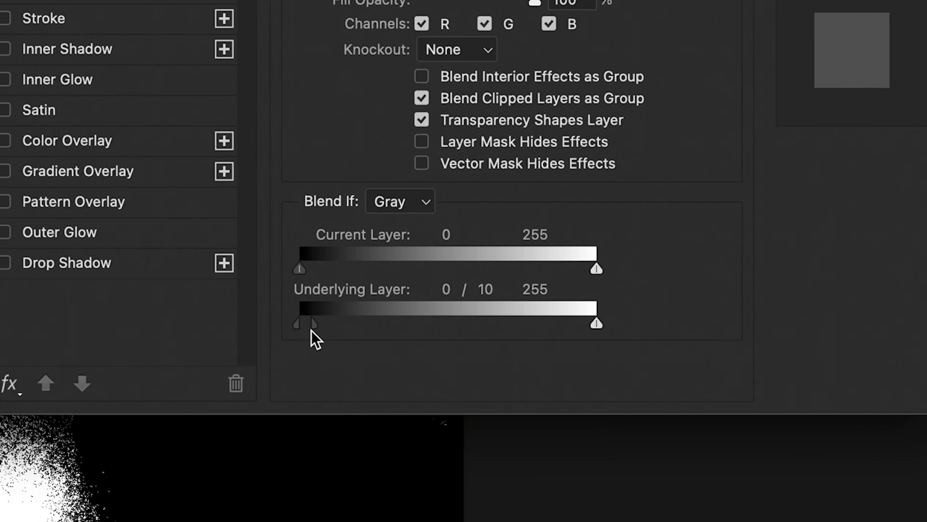
left_click_drag(315, 325, 433, 326)
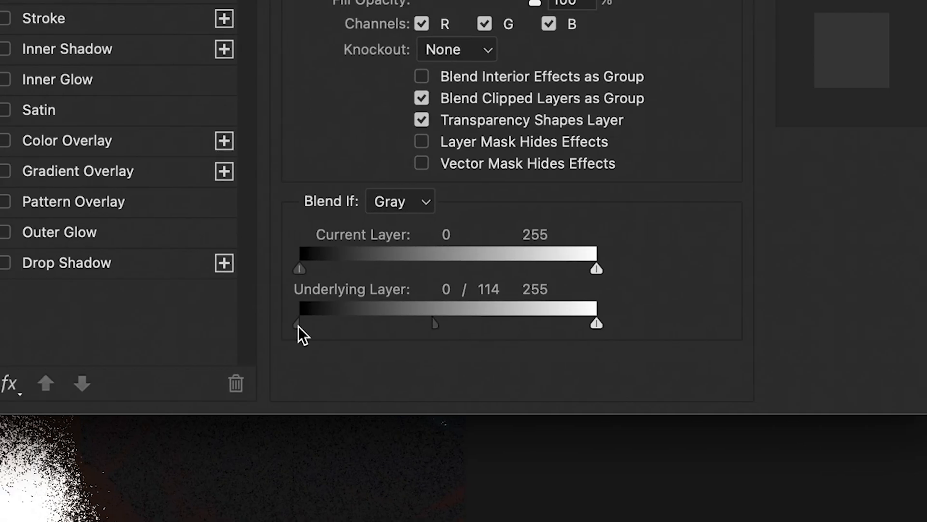
left_click_drag(298, 326, 355, 327)
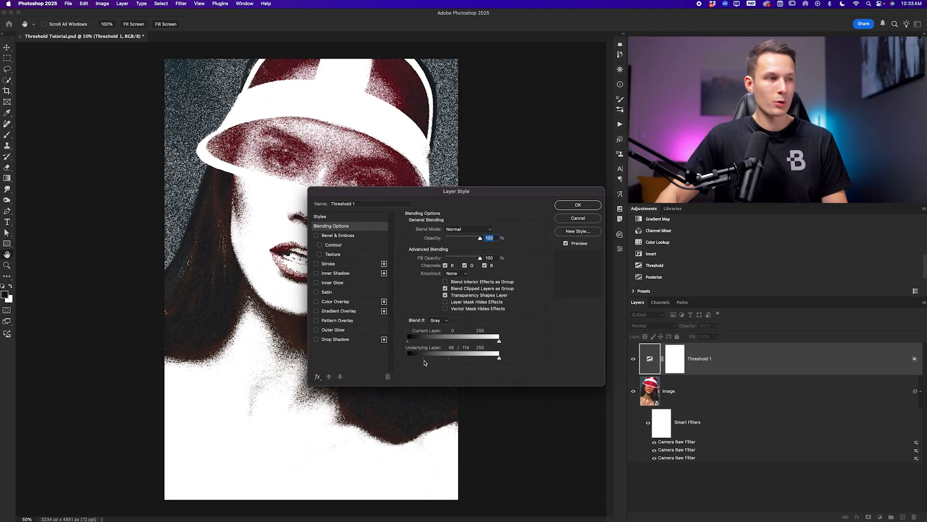
left_click_drag(424, 363, 459, 361)
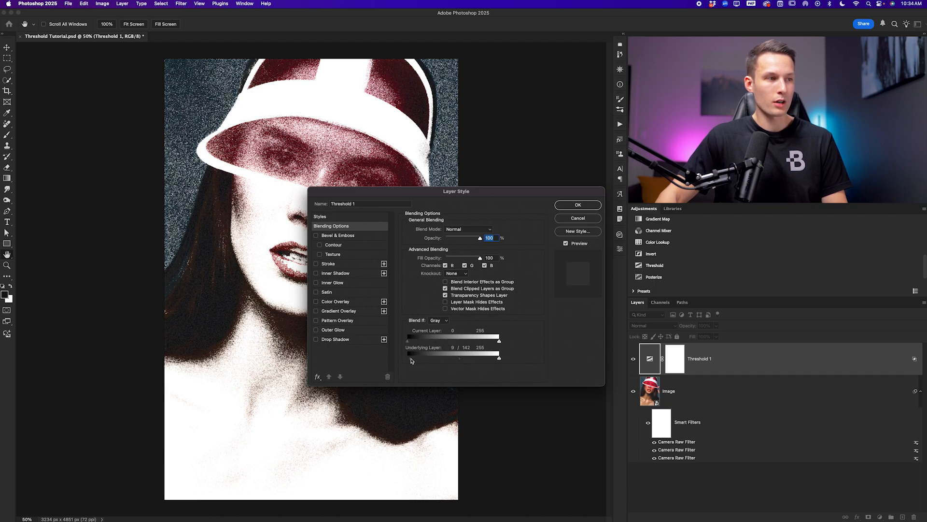
left_click_drag(414, 360, 417, 361)
left_click(578, 205)
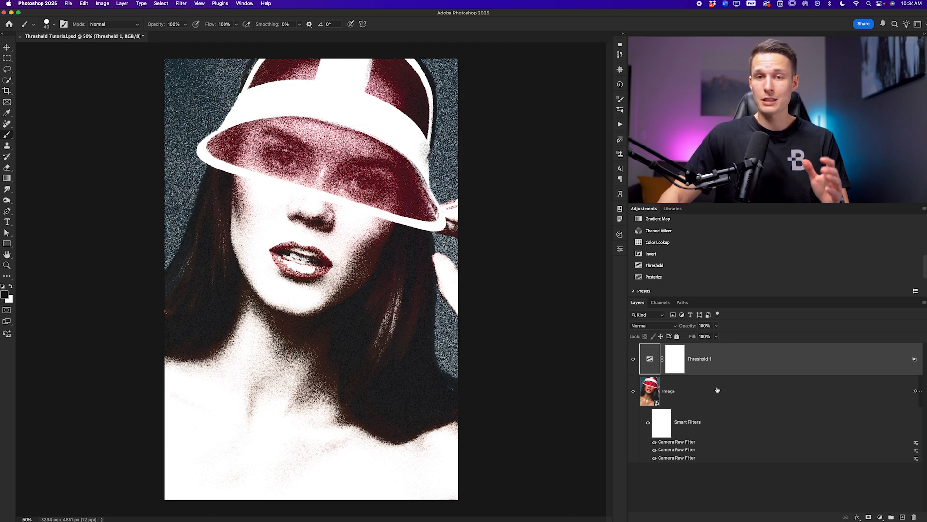
Duplicate the Image layer to the top of the layer stack and hide all smart filters on the copy.
left_click(701, 391)
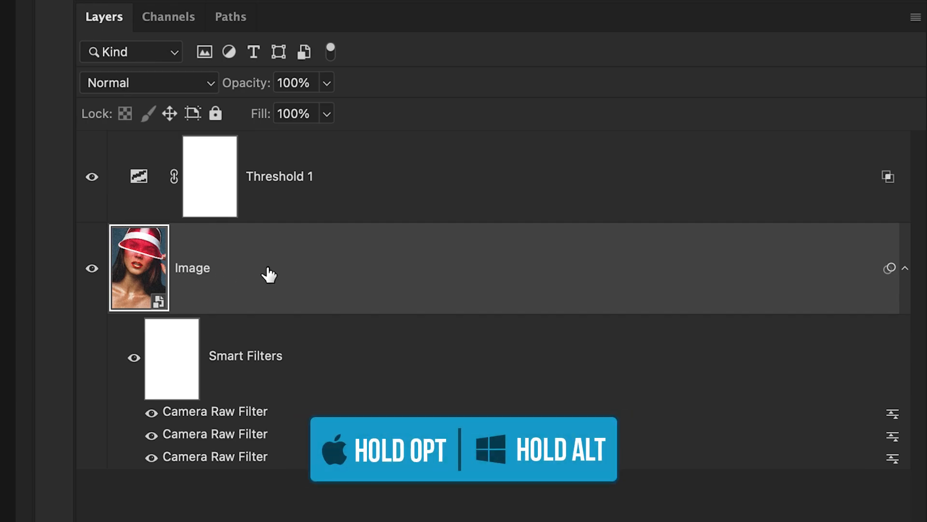
left_click_drag(278, 277, 280, 140)
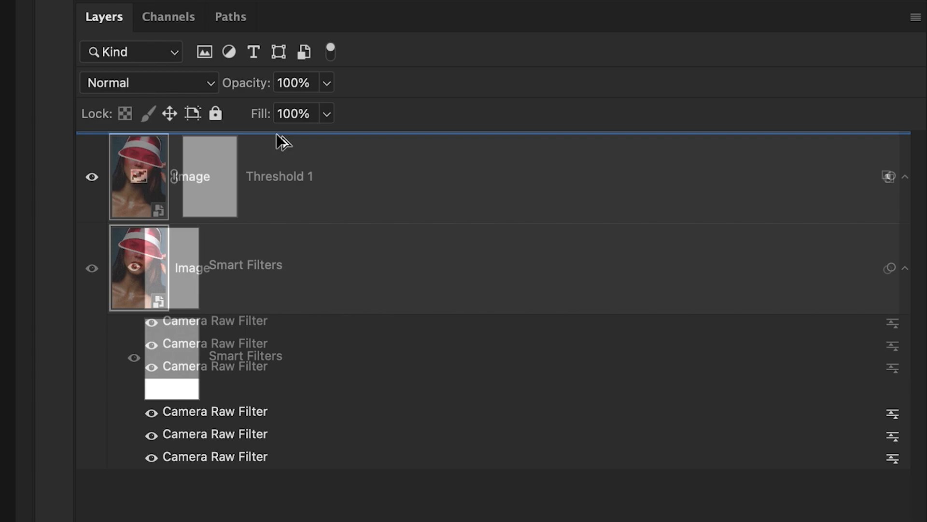
left_click_drag(280, 140, 284, 129)
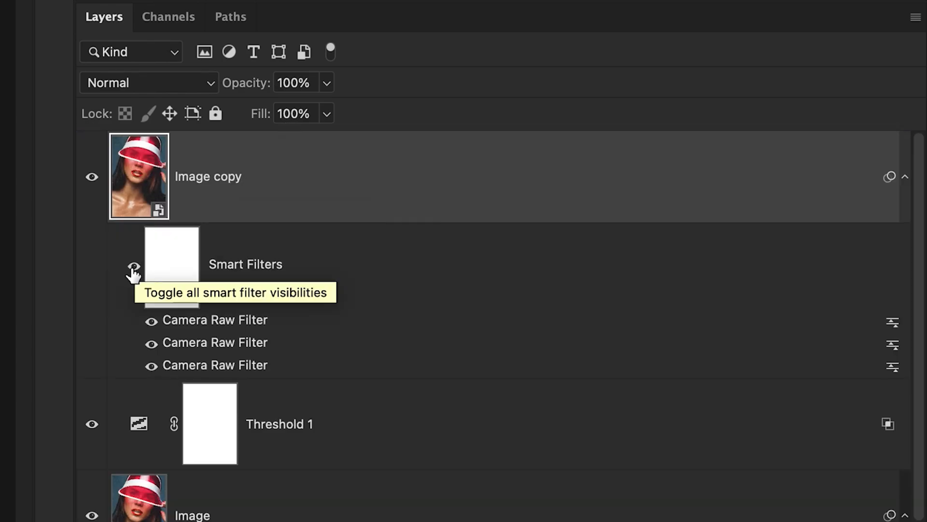
left_click(134, 267)
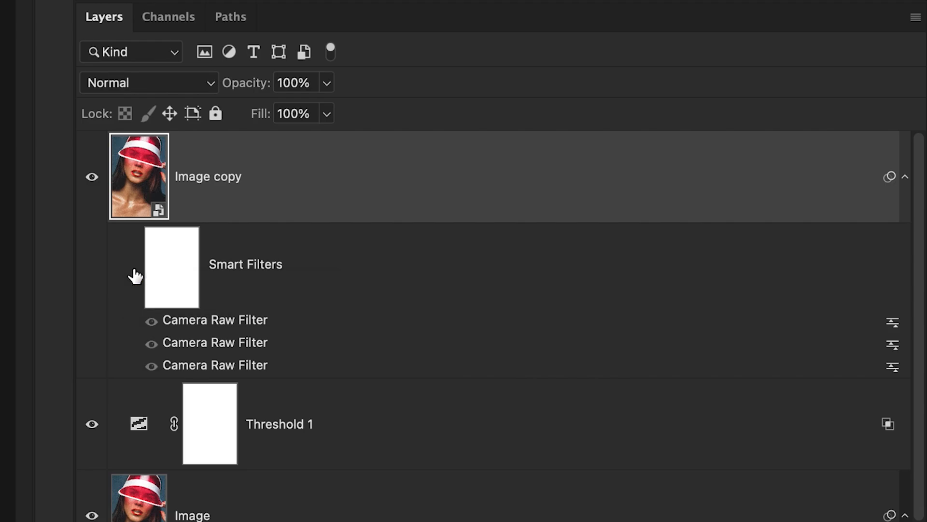
Set the Image copy layer's blend mode to Color and lower its opacity to about 26%.
left_click(168, 87)
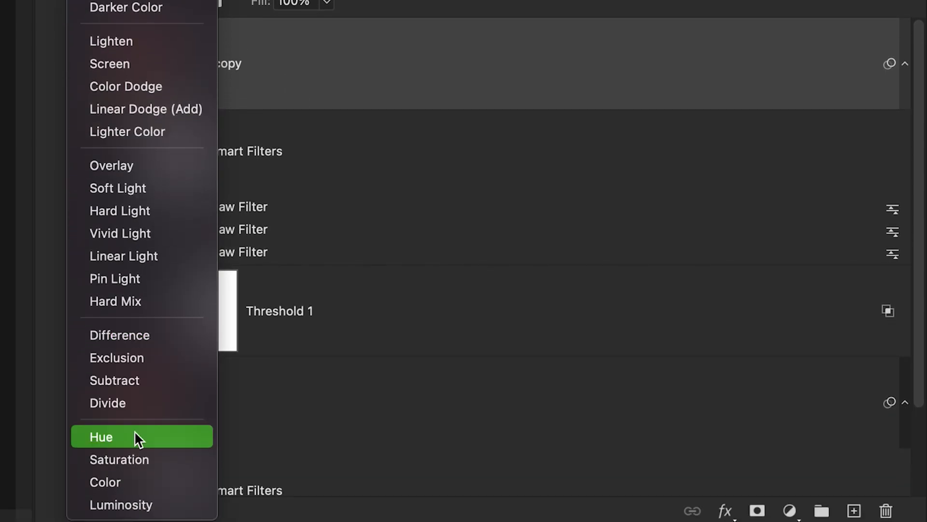
left_click(104, 521)
left_click(329, 86)
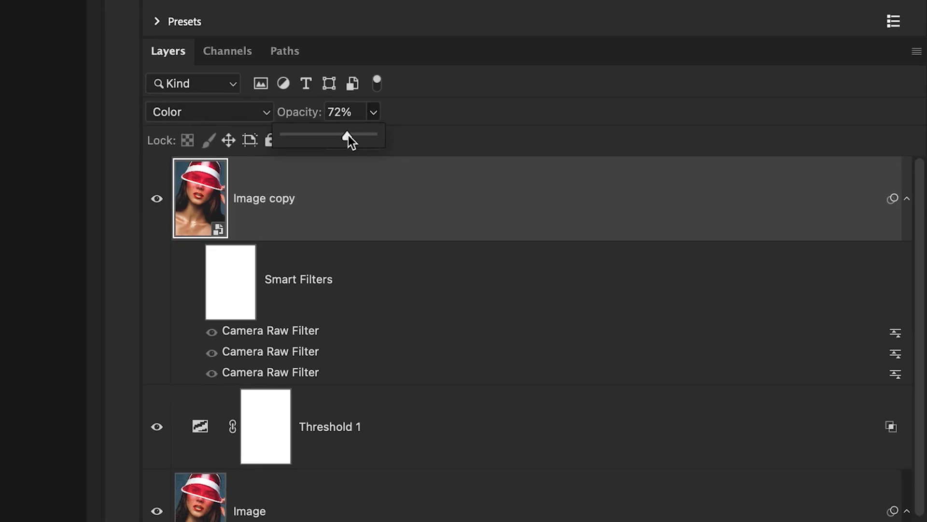
left_click_drag(299, 113, 266, 115)
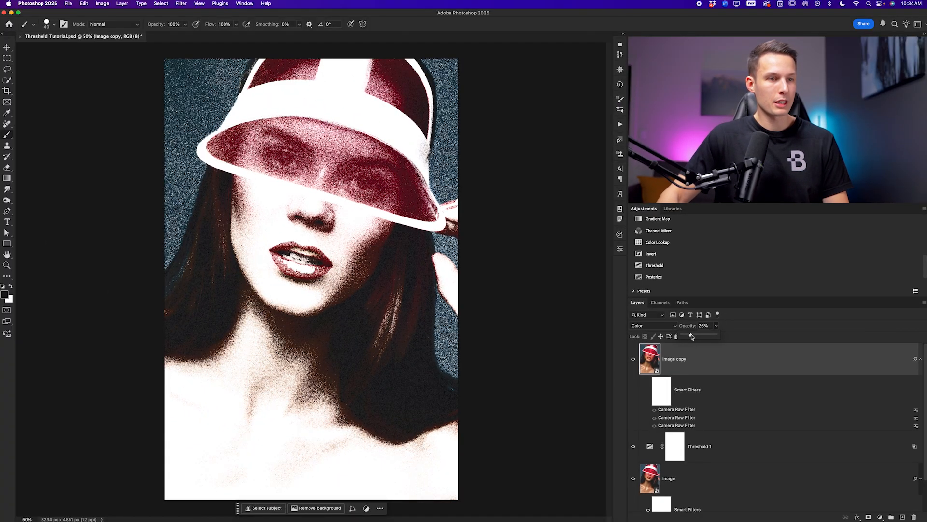
left_click(722, 324)
scroll(726, 441, "up", 1)
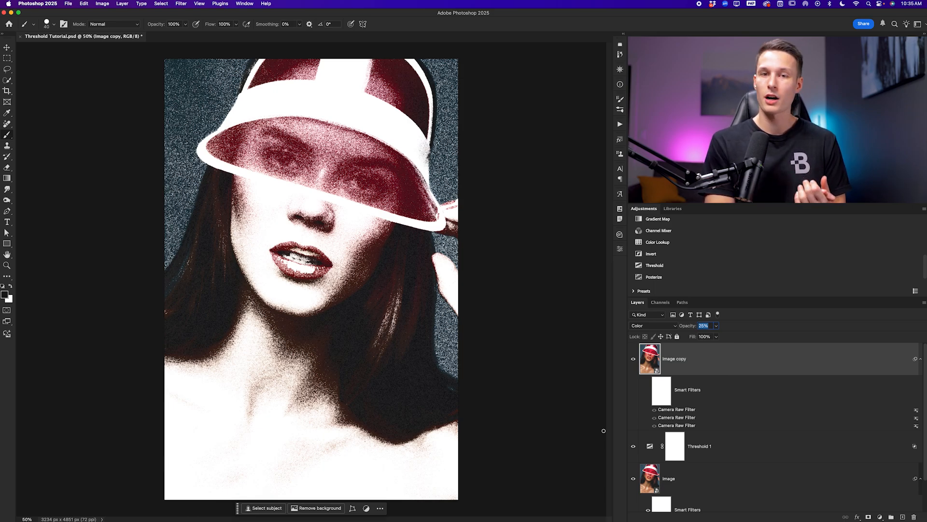
Place an unfiltered second copy of the image on top, and toggle its visibility to compare the original with the effect, ending with it hidden.
key("super+j")
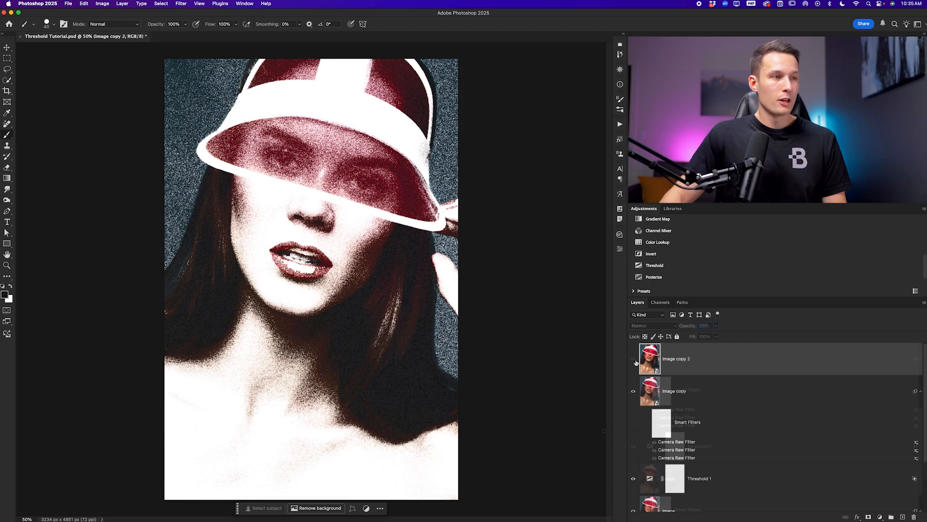
left_click(634, 360)
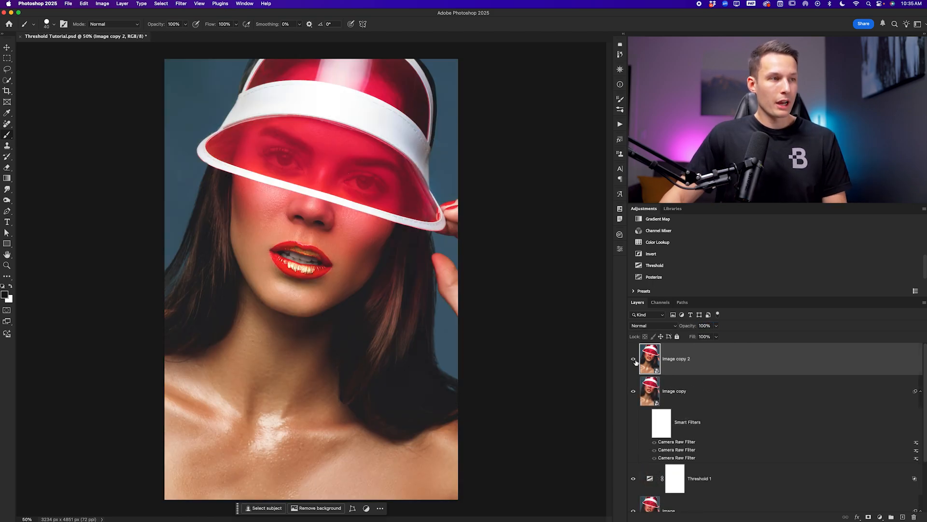
left_click(634, 360)
left_click(635, 360)
left_click(634, 360)
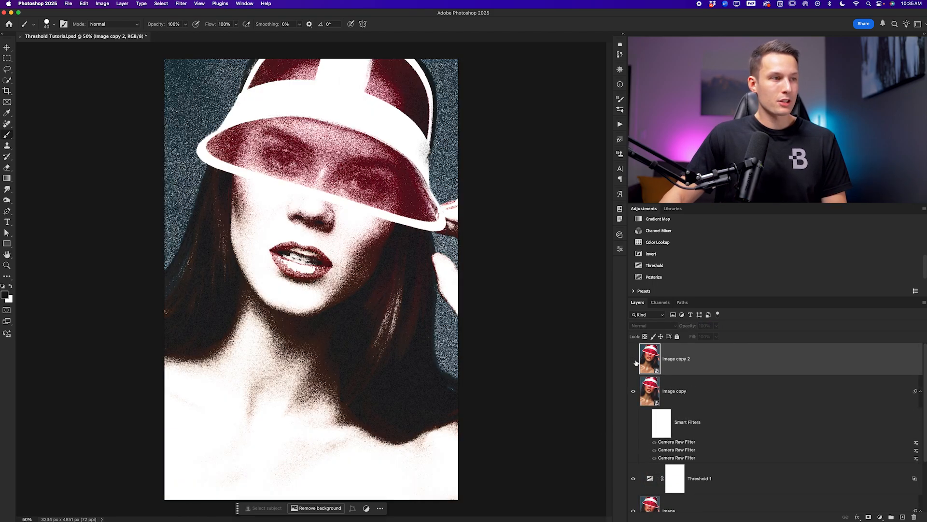
left_click(636, 361)
left_click(636, 361)
left_click(636, 361)
left_click(636, 361)
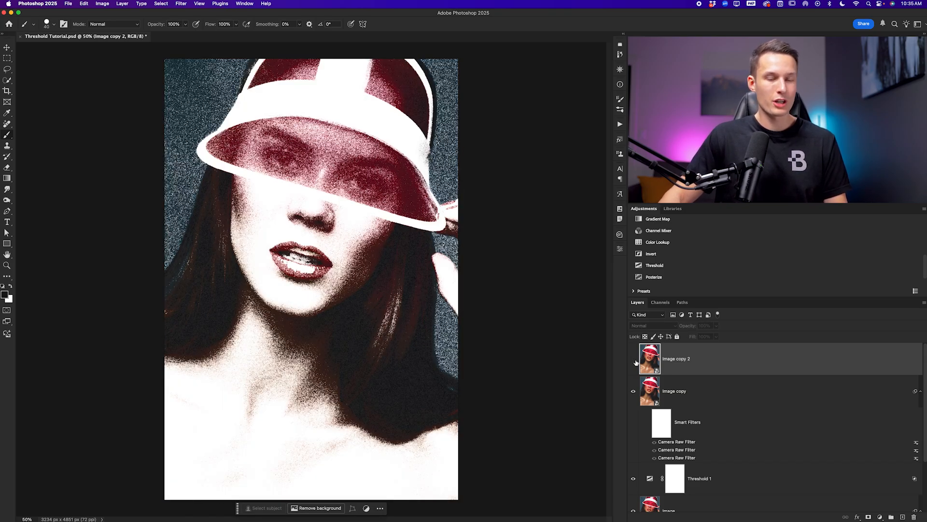
left_click(636, 361)
left_click(636, 361)
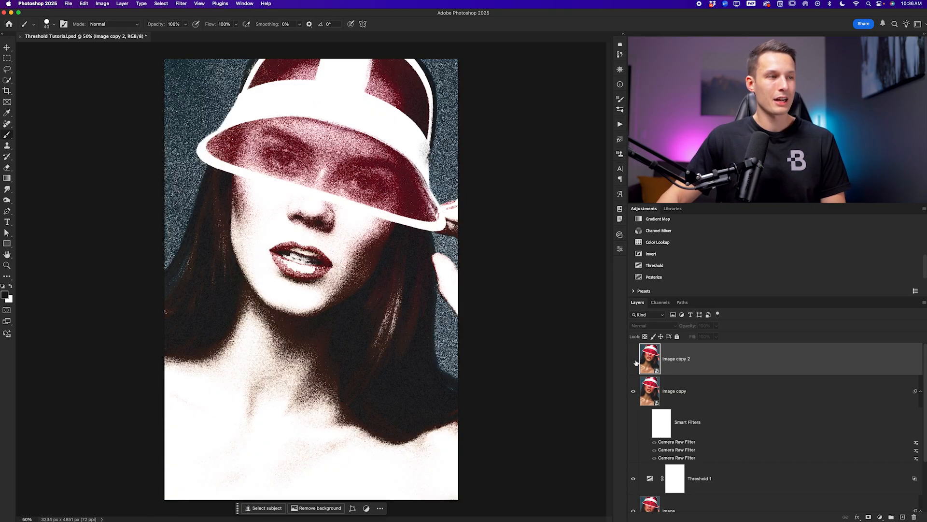